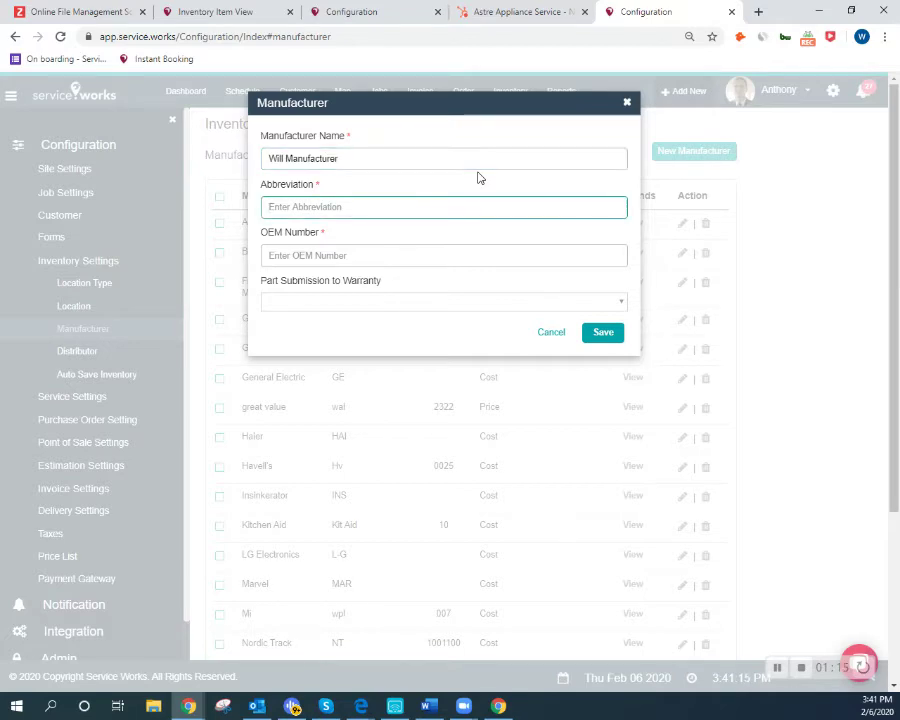
Give Will Manufacturer abbreviation WM and OEM number 100, leaving warranty options unchanged.
type("WM")
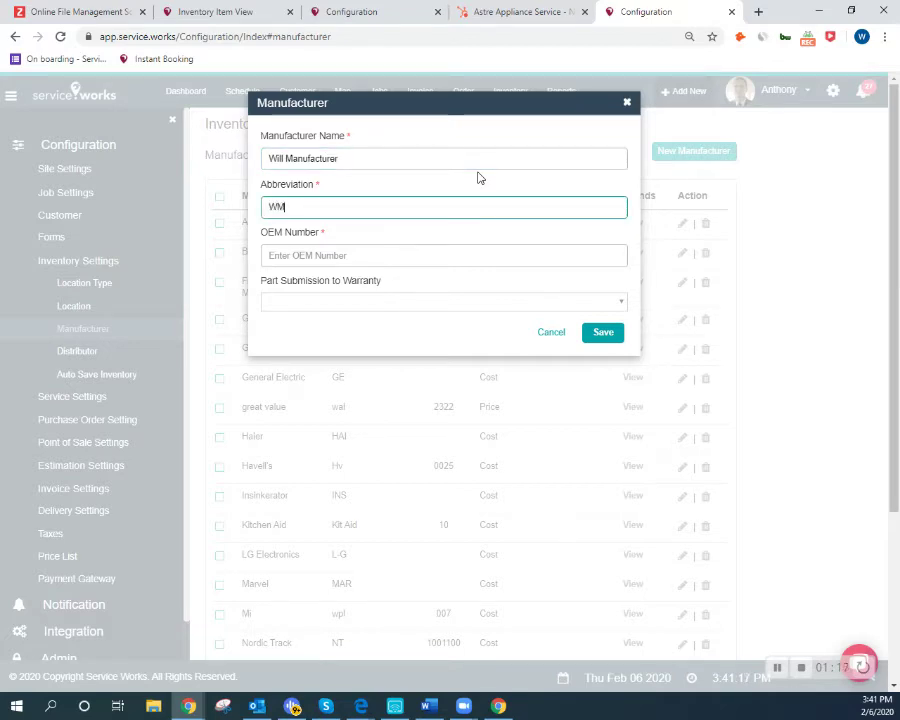
key("Tab")
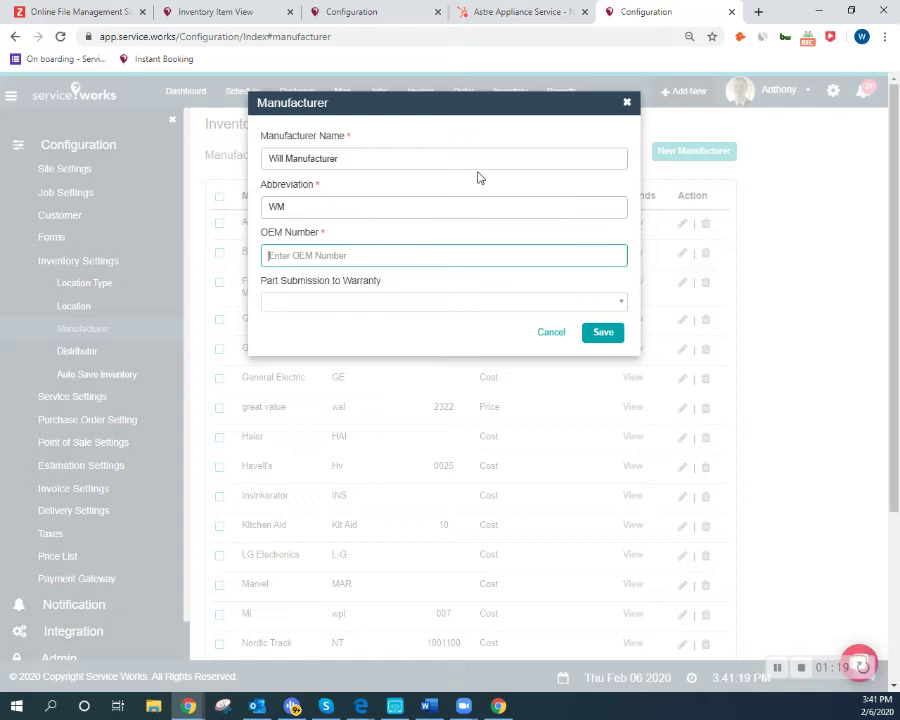
type("100")
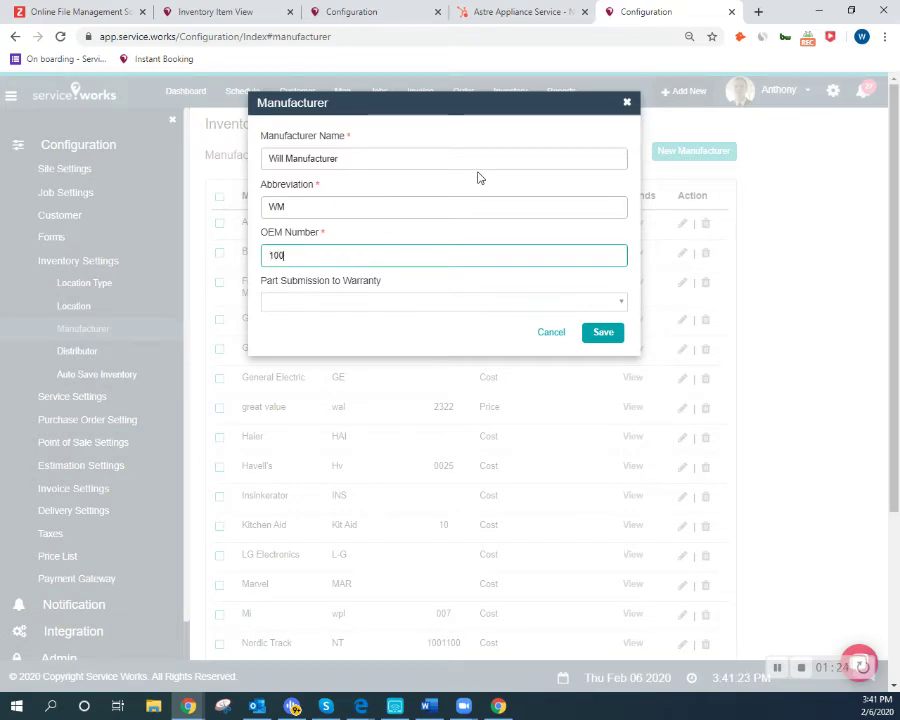
left_click(605, 309)
left_click(605, 309)
Save Will Manufacturer and show its list of brands.
left_click(603, 333)
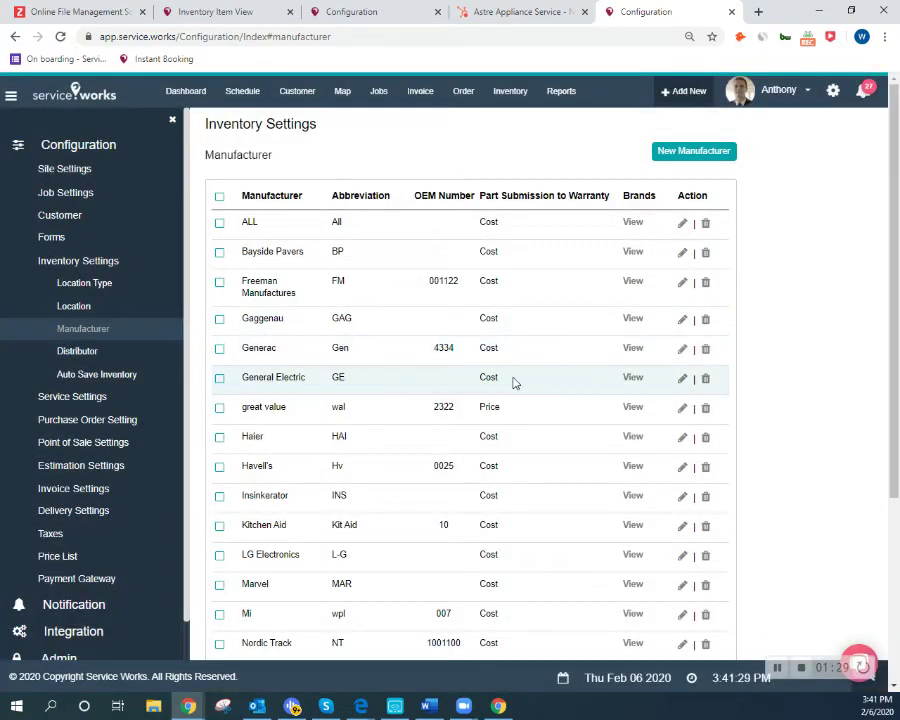
scroll(514, 380, "down", 3)
scroll(514, 380, "down", 1)
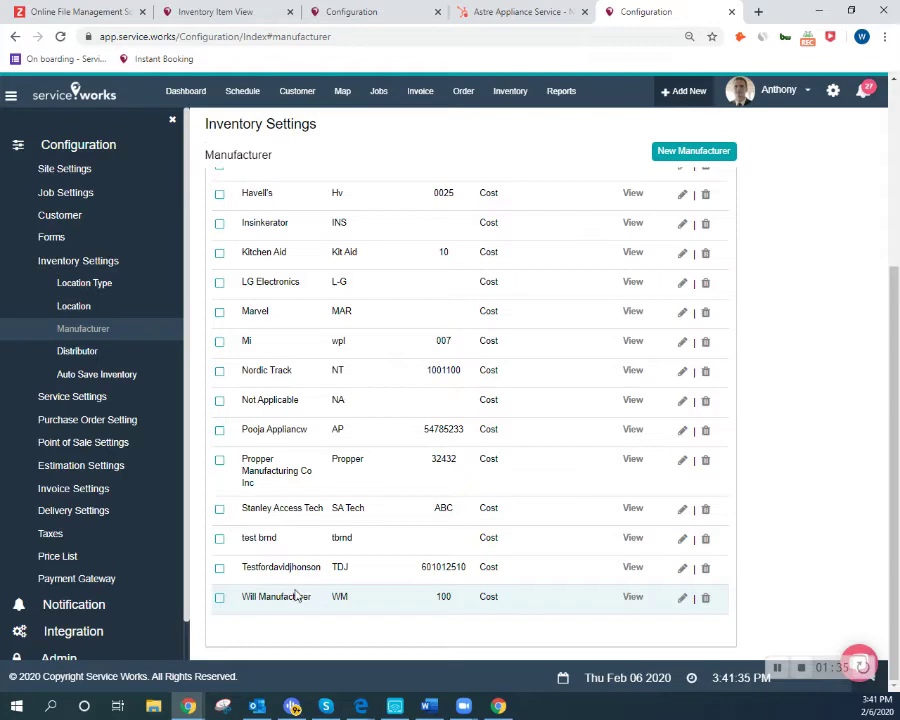
left_click(631, 598)
scroll(568, 540, "down", 1)
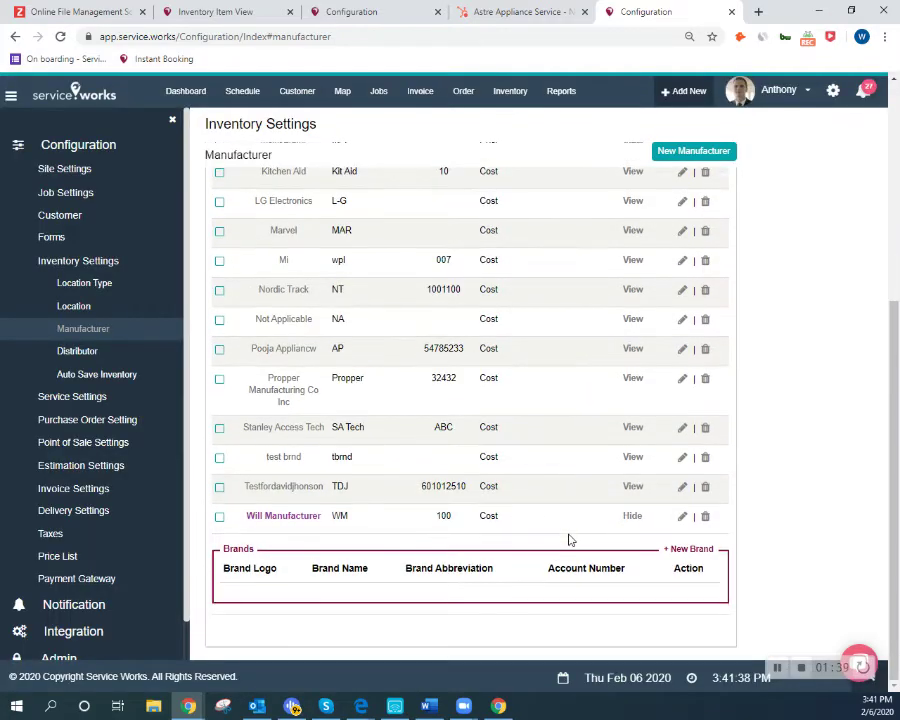
Add and save a brand named Will Brand with abbreviation WB.
left_click(684, 551)
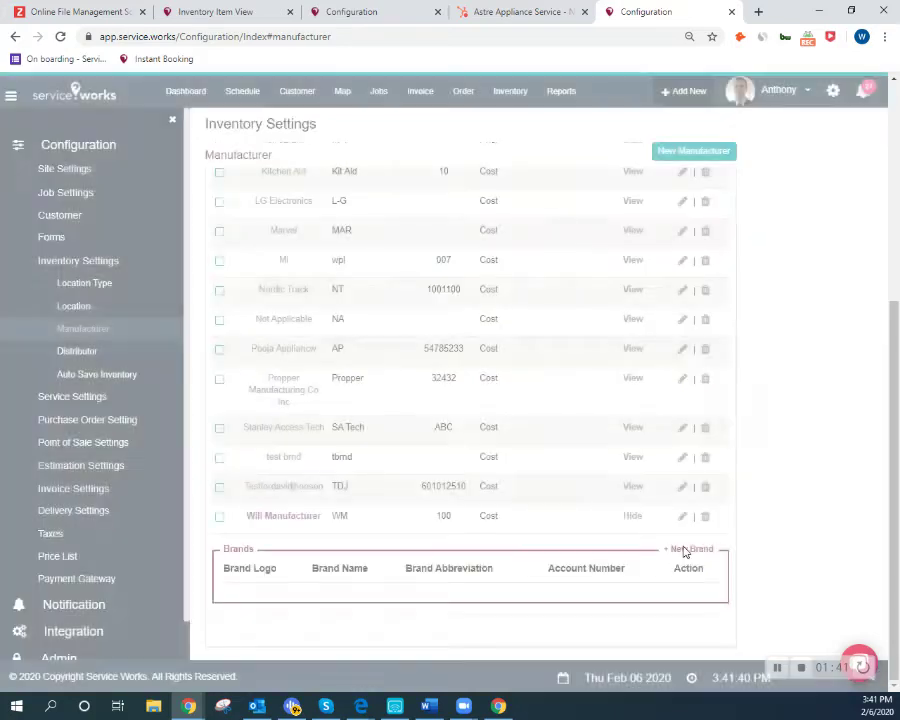
type("Will Brand")
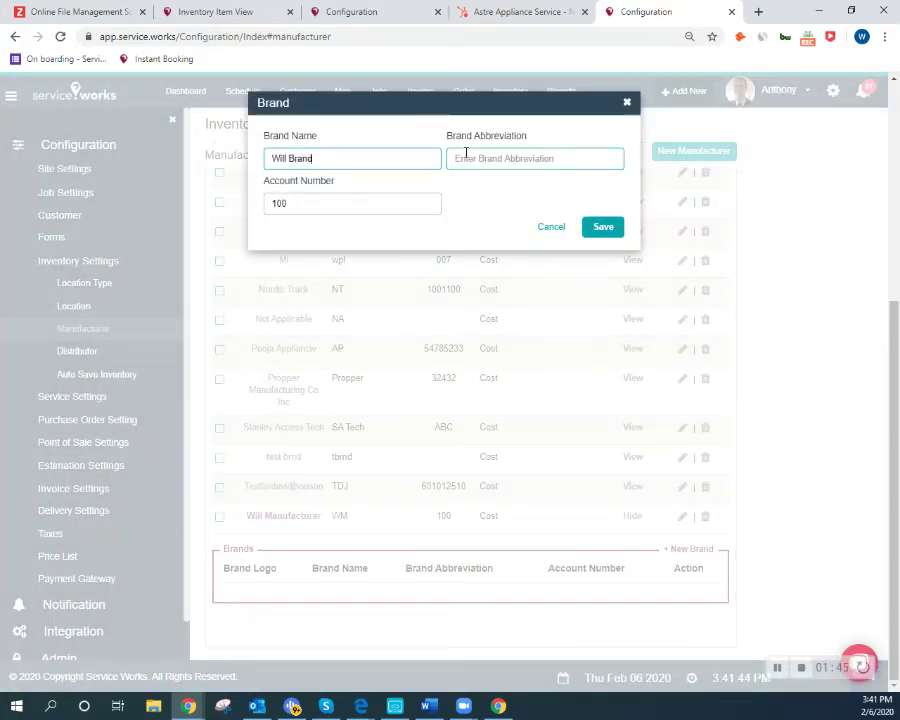
left_click(465, 152)
type("WB")
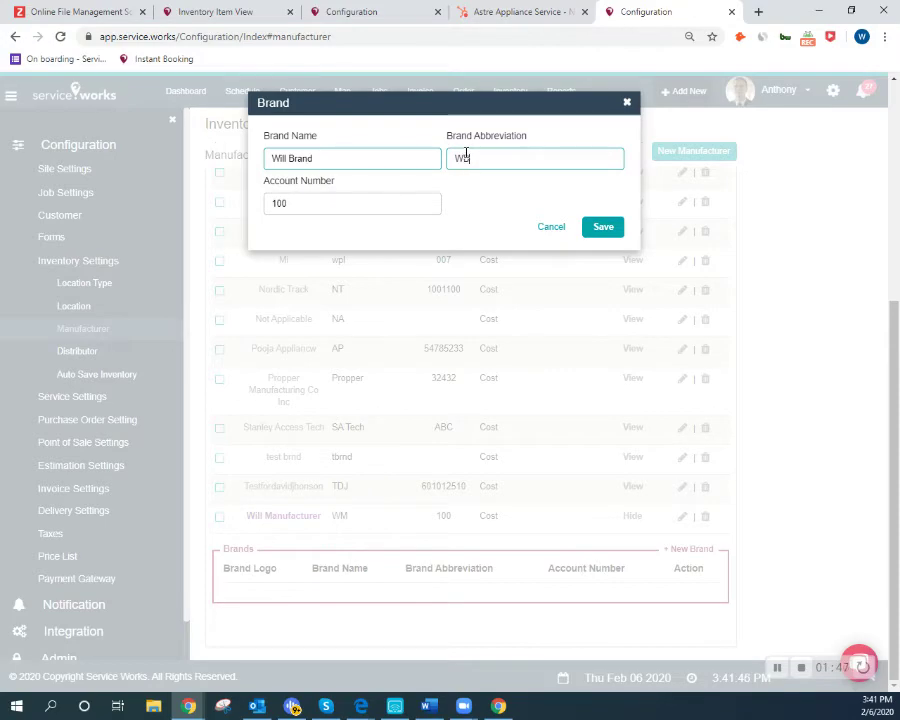
left_click(597, 232)
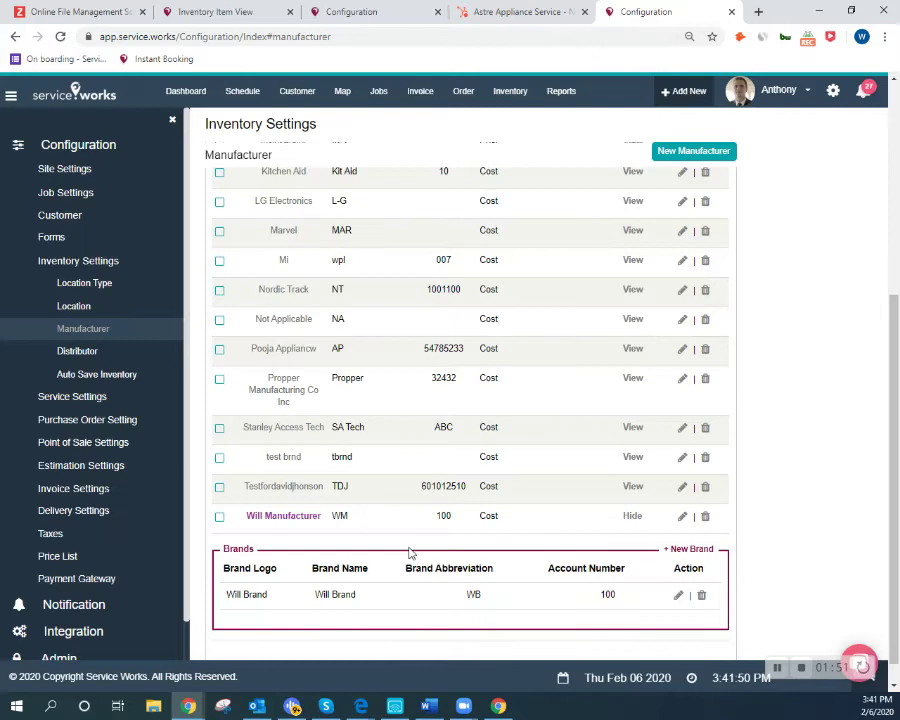
Start a new inventory item with WB (Will Brand) as its brand.
mouse_move(510, 91)
left_click(500, 116)
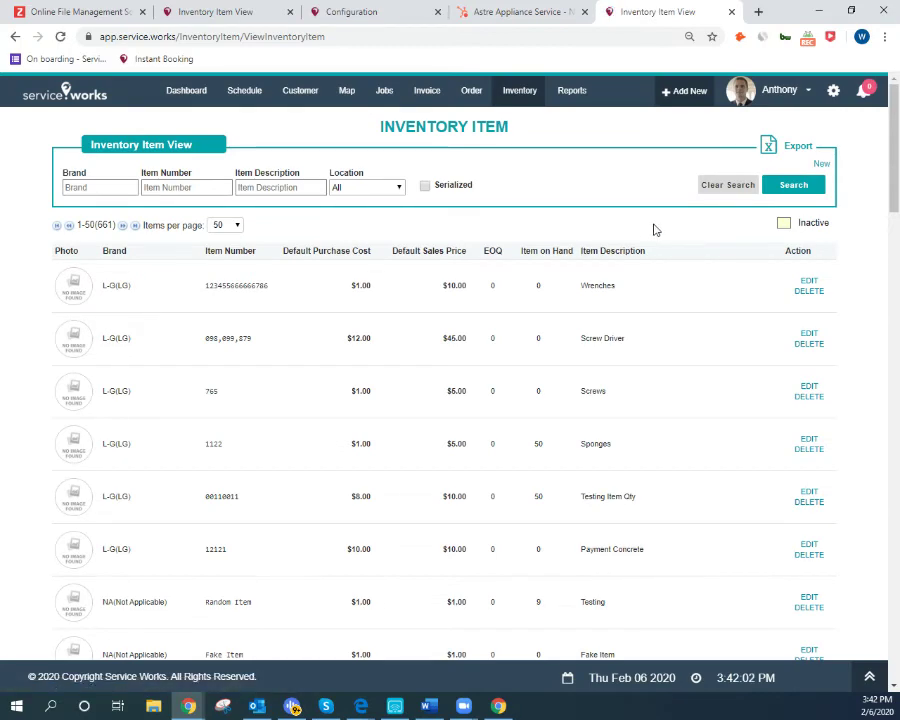
left_click(819, 166)
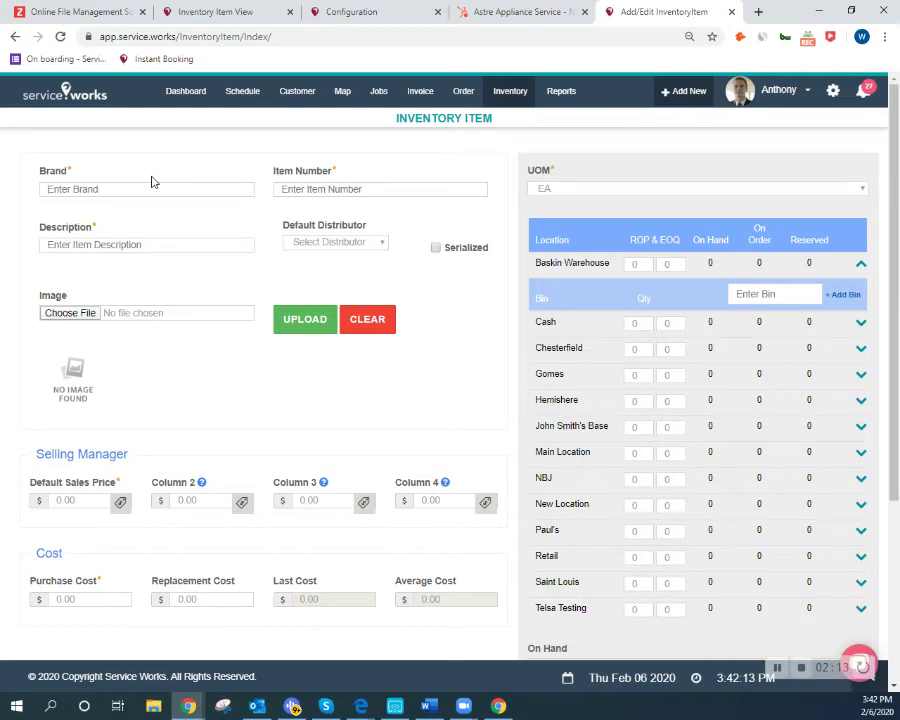
type("Will Brand)")
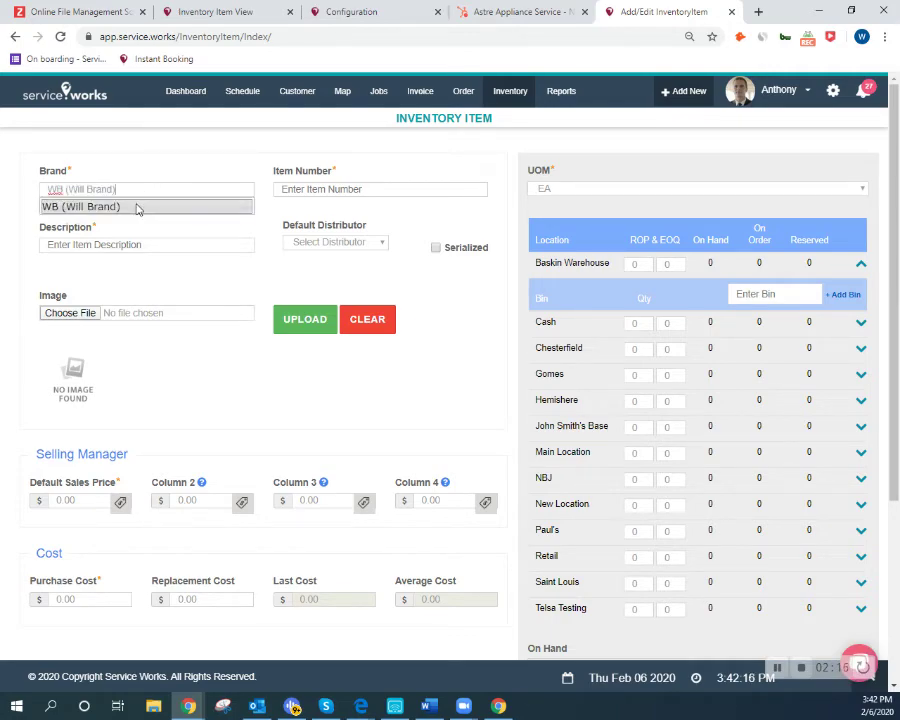
left_click(137, 205)
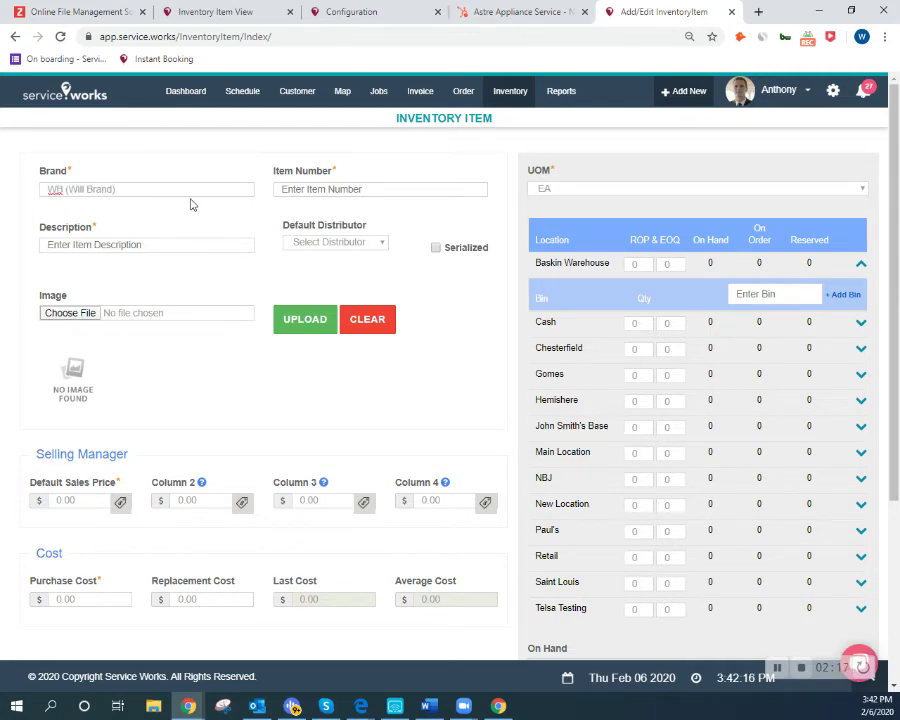
Set item number 12345678, description Sponges and default distributor Marcone.
left_click(319, 190)
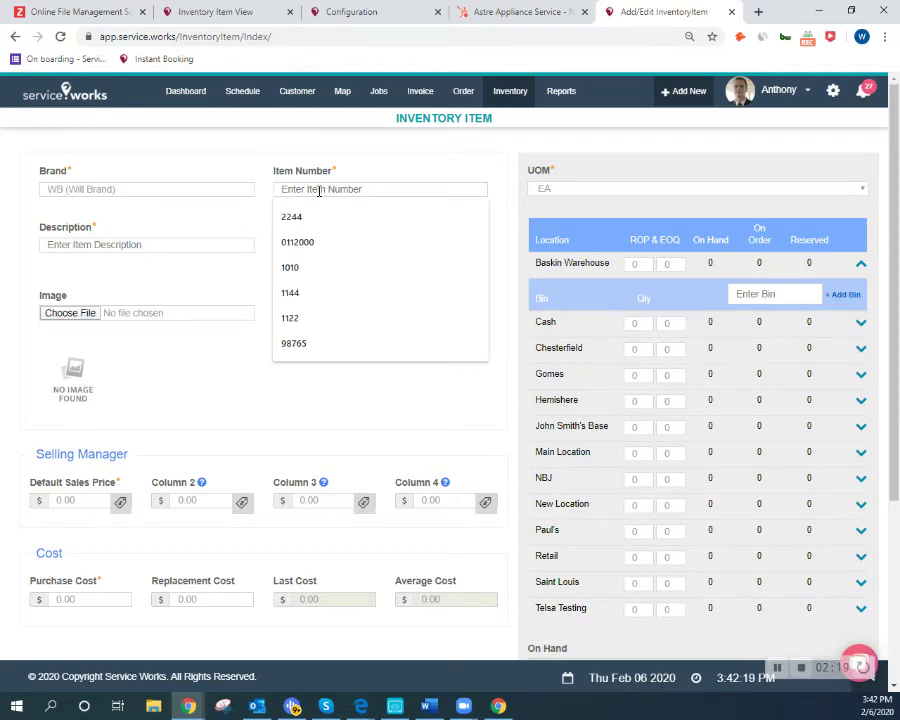
type("12345678")
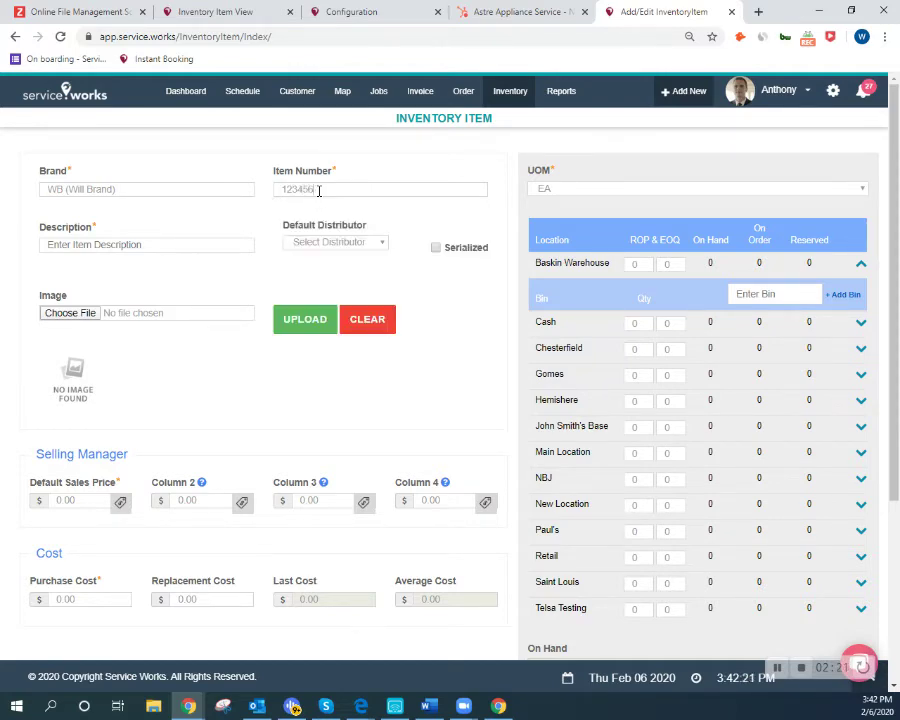
left_click(138, 246)
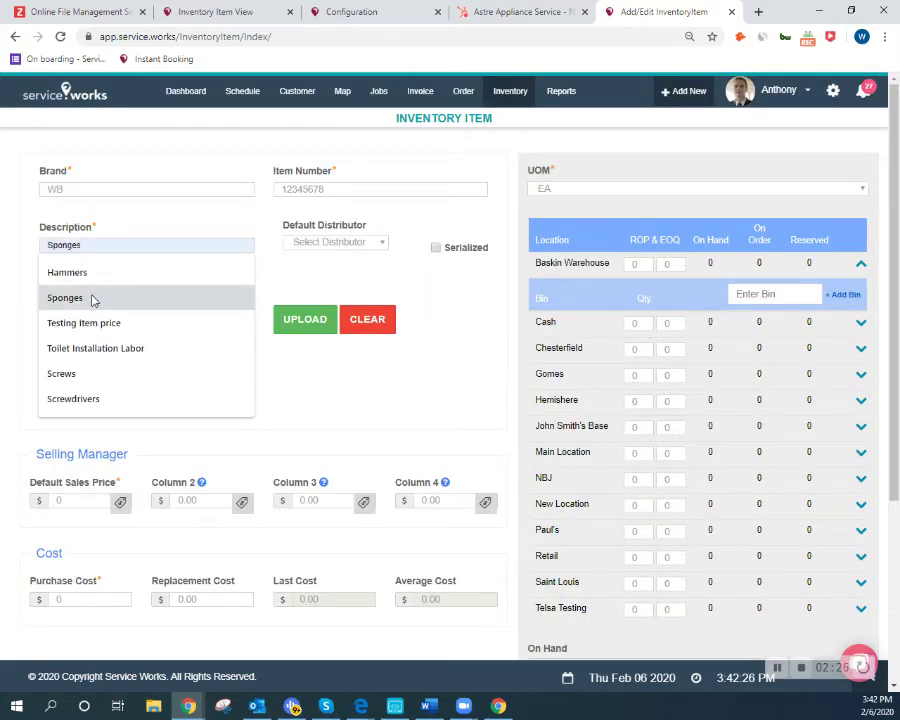
left_click(92, 298)
left_click(377, 243)
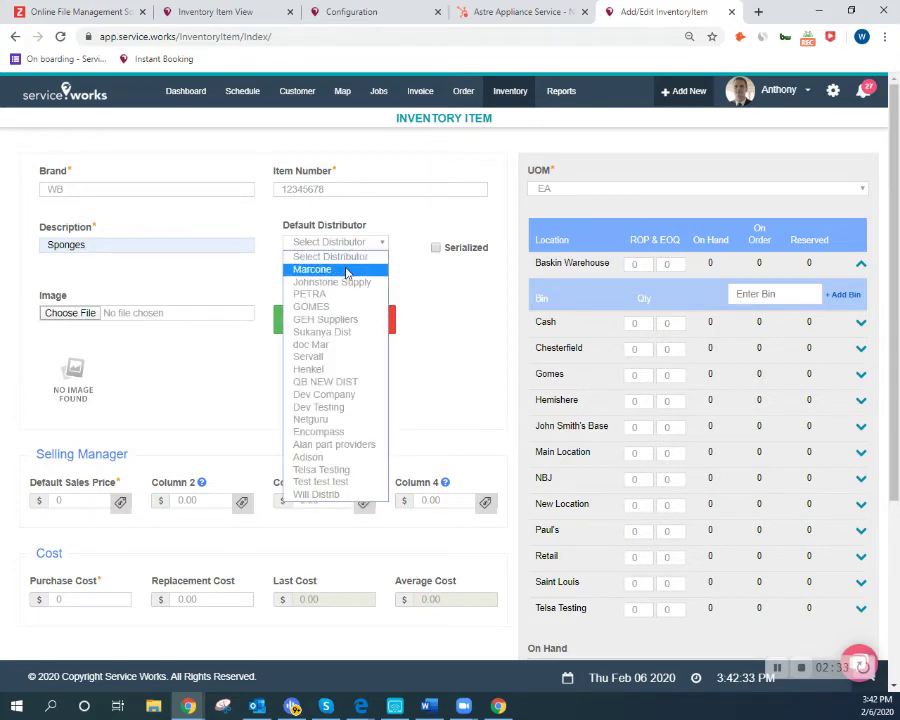
left_click(346, 270)
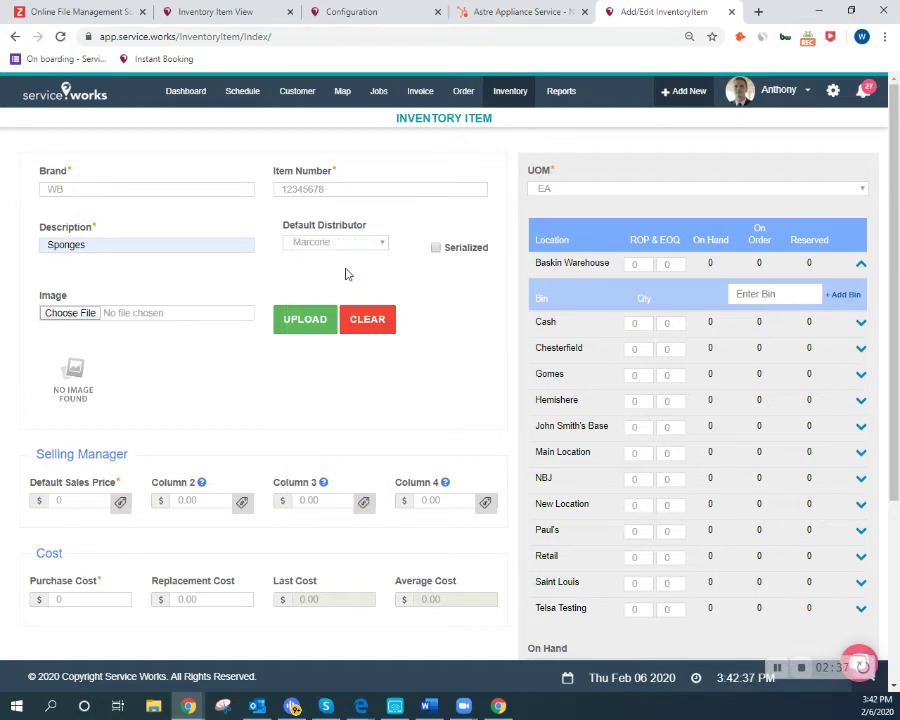
Set the Sponges item's default sales price to 5 and purchase cost to 1.
scroll(220, 405, "down", 2)
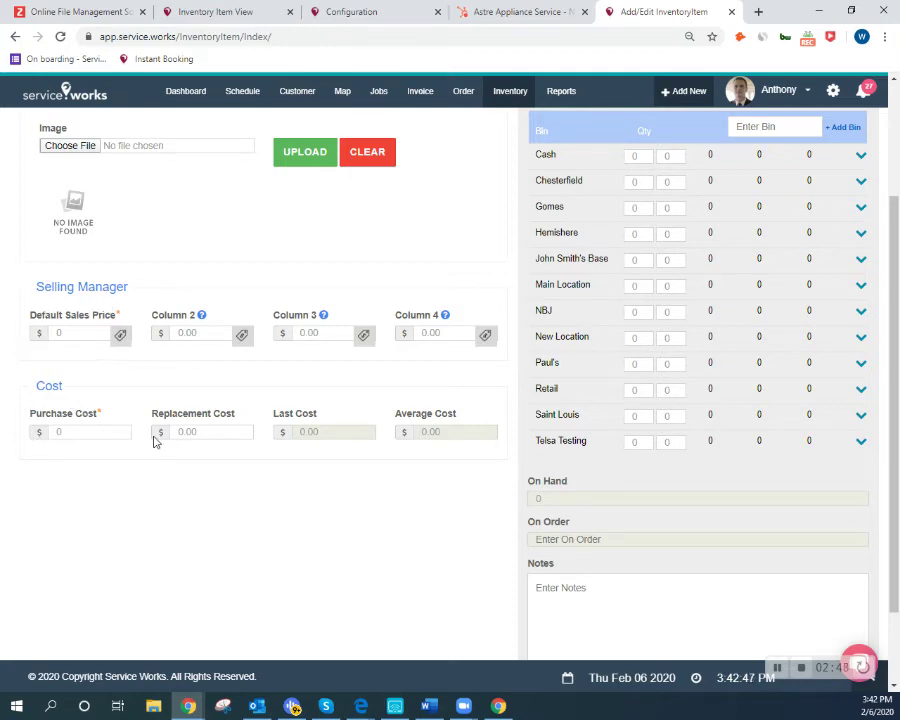
left_click(76, 332)
key("Down")
key("Return")
left_click(76, 427)
type("1")
Save the new Sponges inventory item and dismiss the confirmation.
scroll(330, 514, "down", 2)
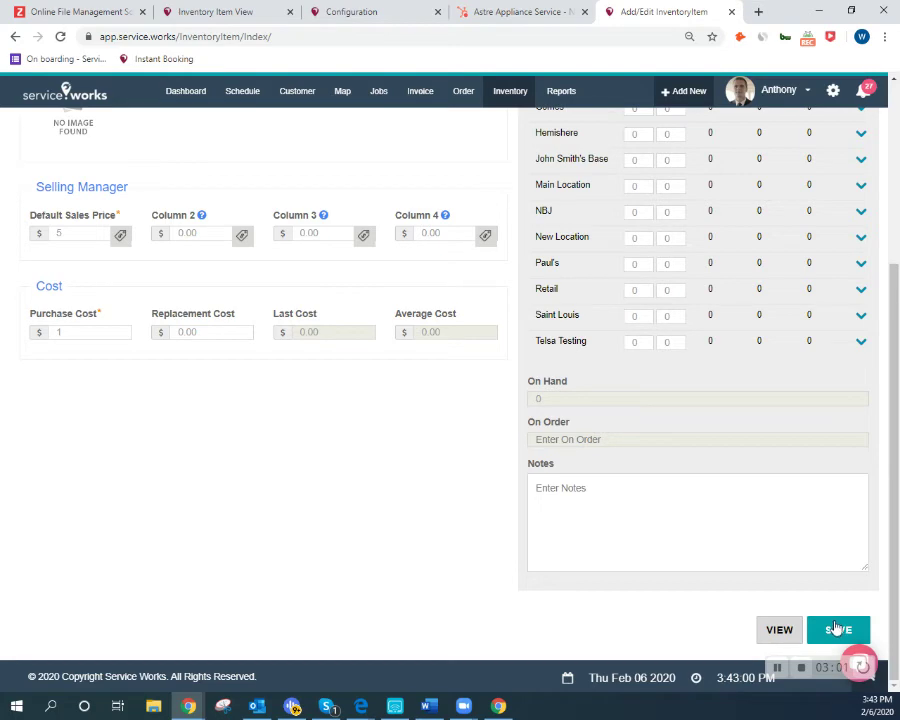
left_click(836, 628)
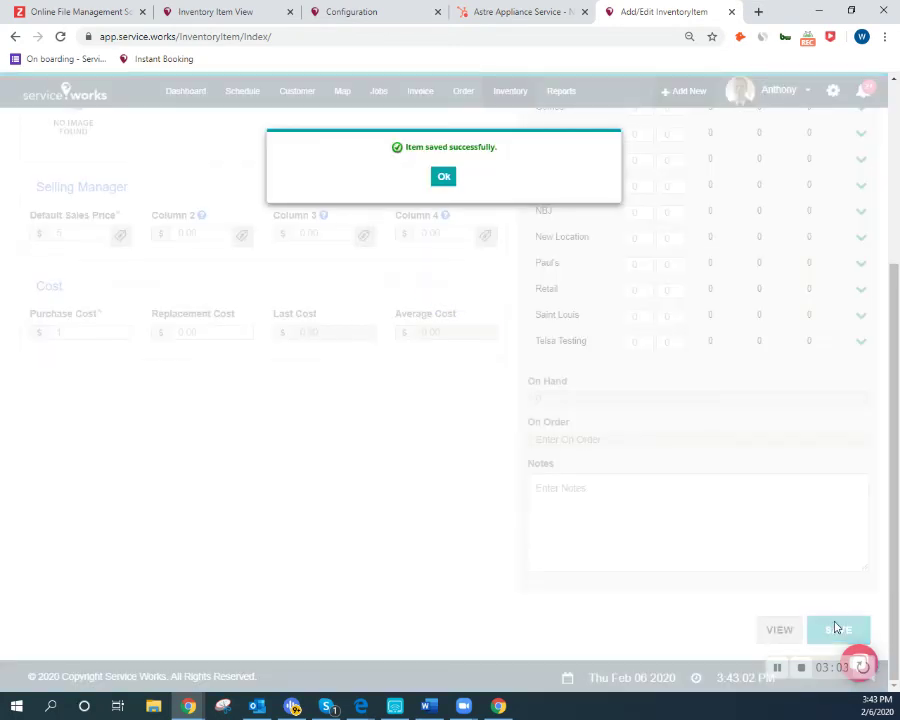
left_click(437, 176)
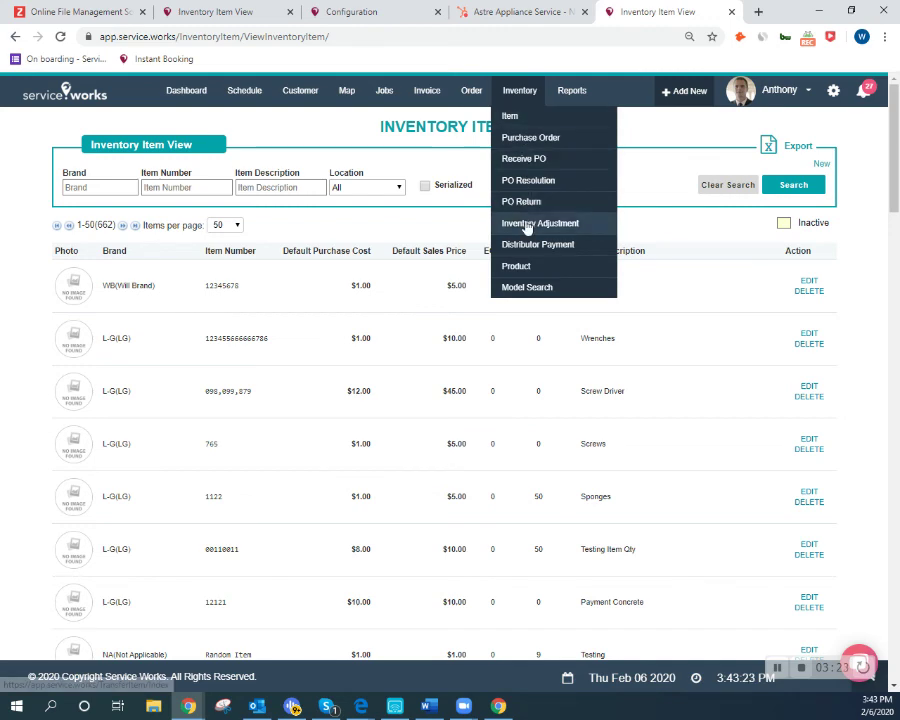
Show the Baskin Warehouse inventory adjustment list, with WB Sponges at zero on hand.
left_click(528, 225)
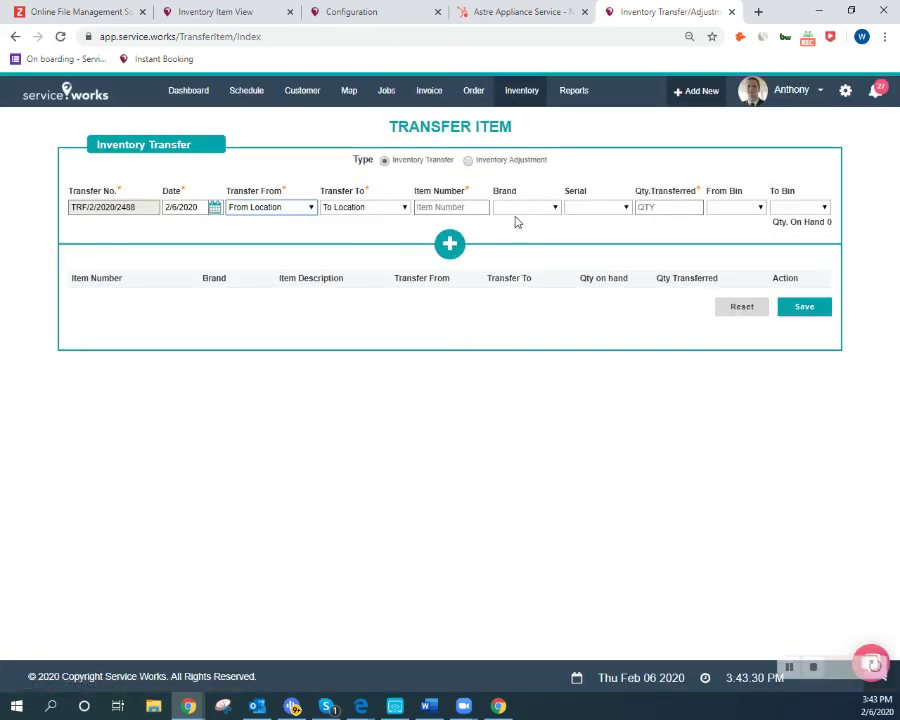
left_click(468, 161)
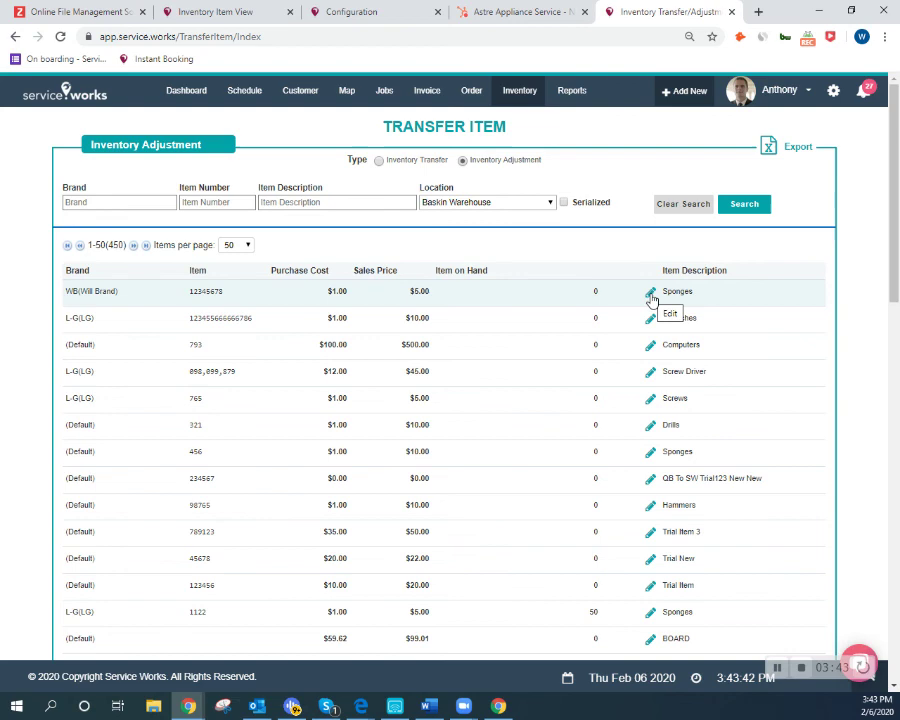
Adjust the WB Sponges item 12345678 to 50 on hand and save.
left_click(649, 295)
type("50")
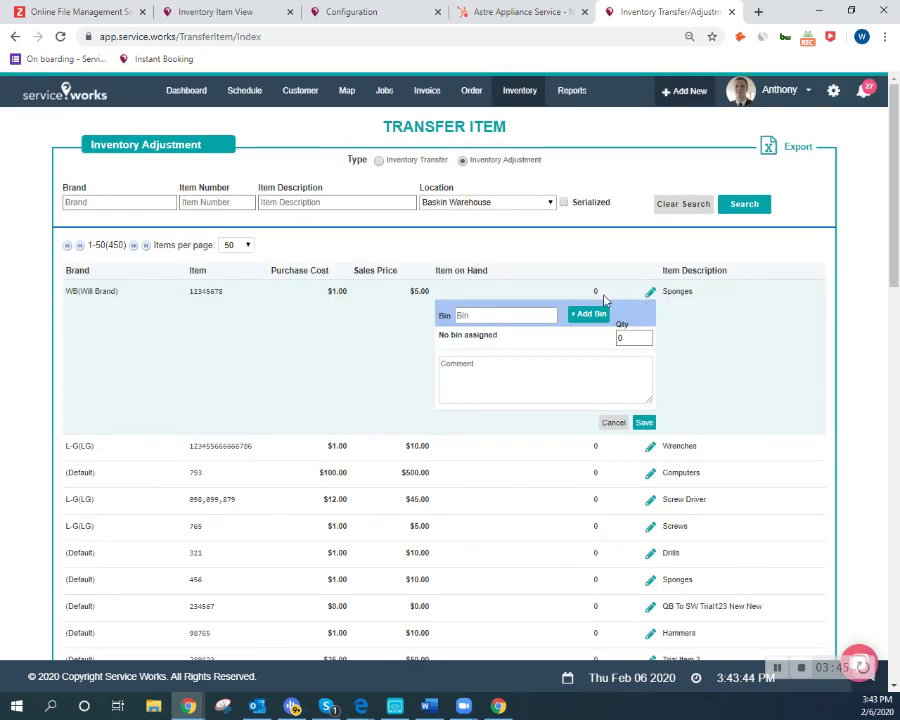
left_click(642, 422)
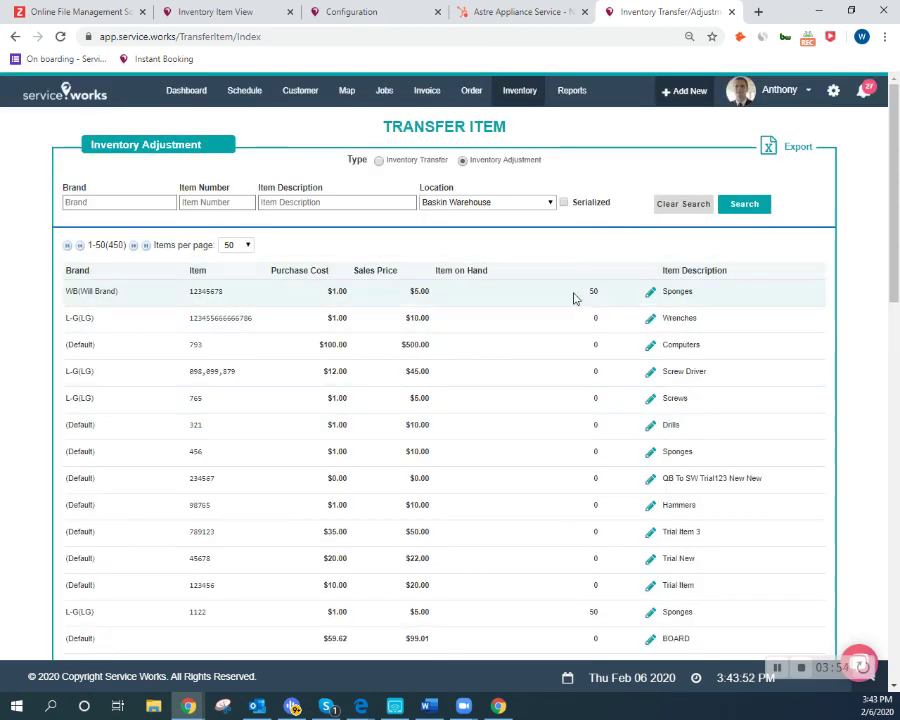